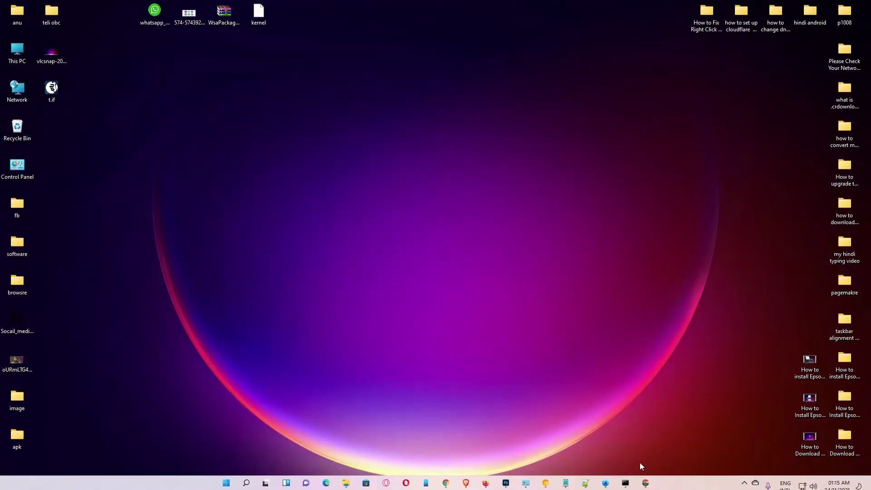
Step: From the Google results, open Canon India's imageCLASS LBP6030 support page in a new tab and switch to it
click(647, 483)
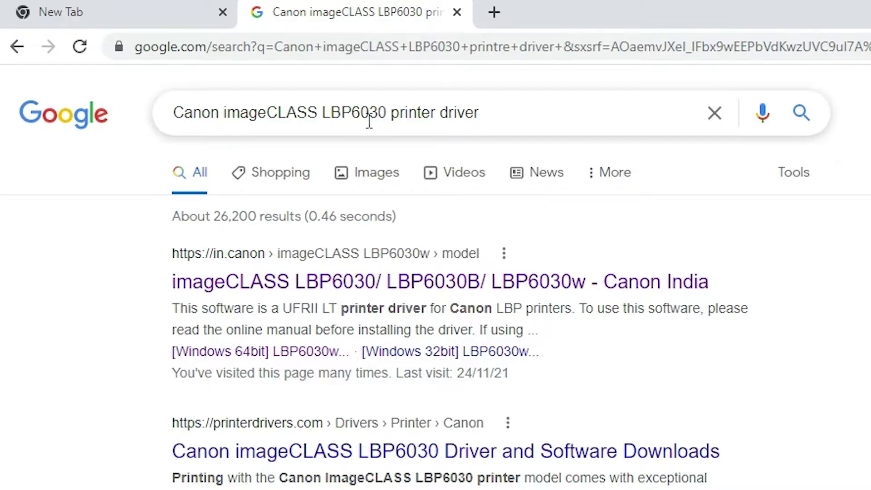
click(516, 114)
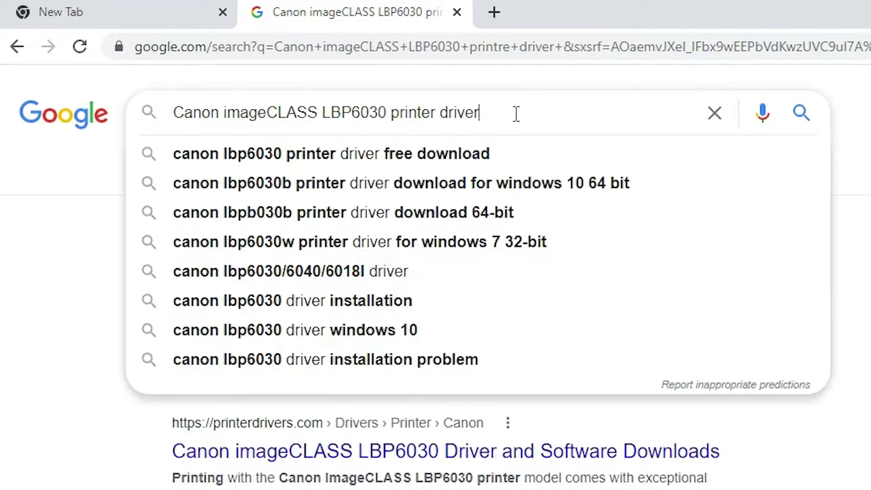
click(19, 268)
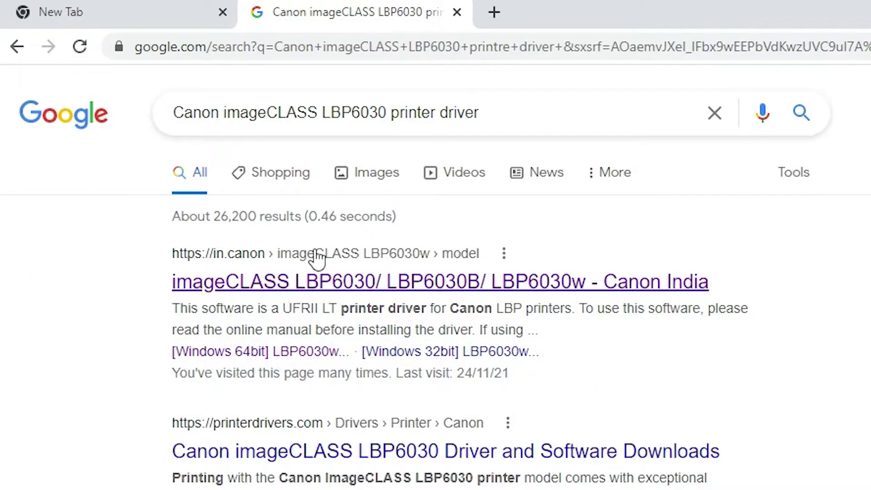
right_click(358, 285)
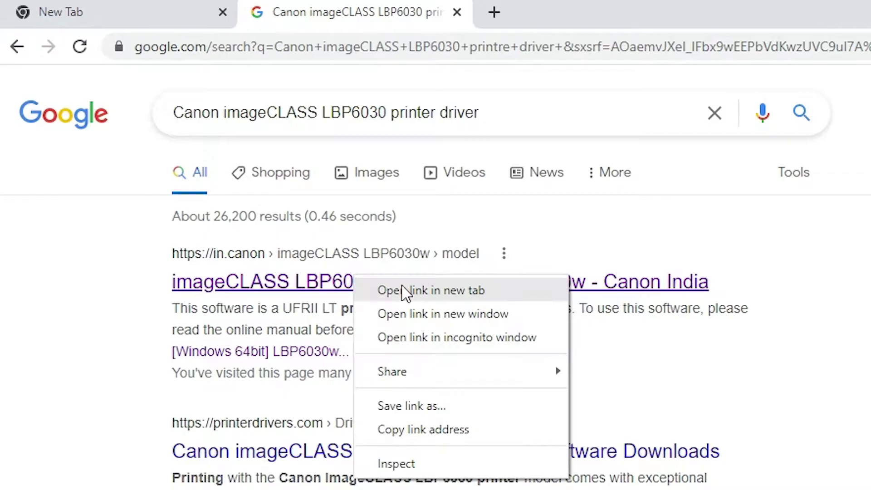
click(400, 290)
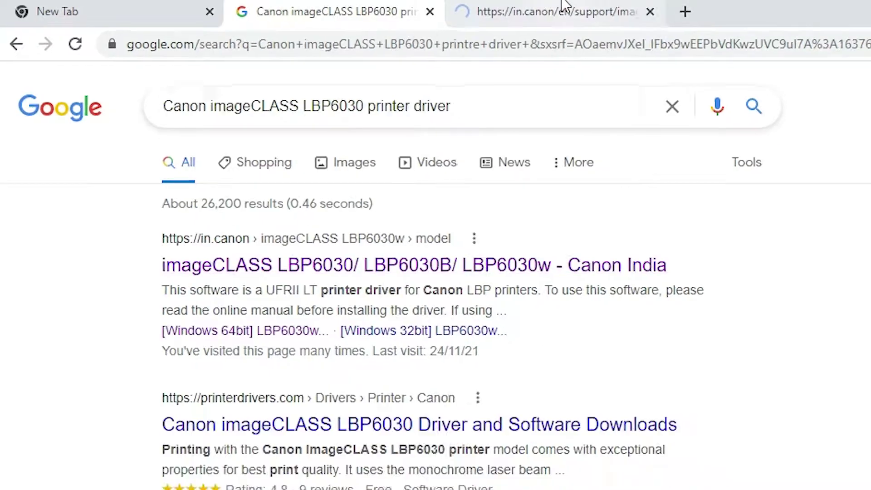
click(563, 10)
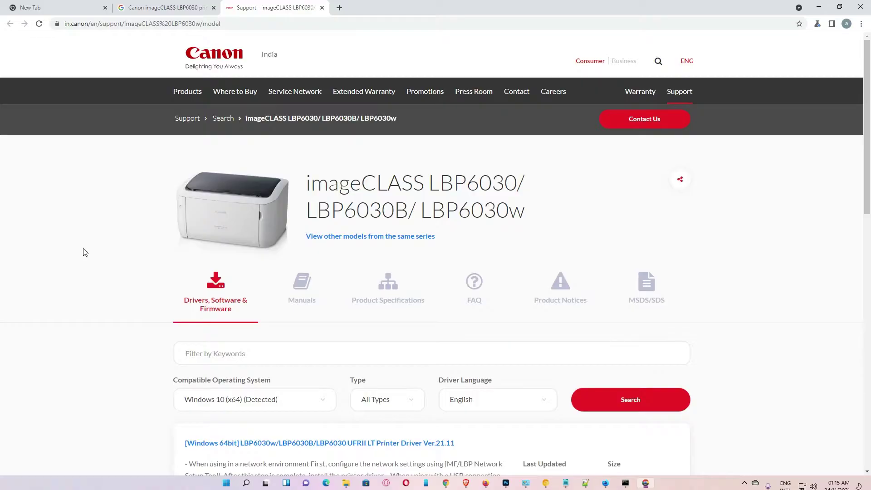
Step: Filter the Canon support downloads to the Drivers type and apply the search
scroll(83, 281, down, 1)
scroll(72, 315, down, 2)
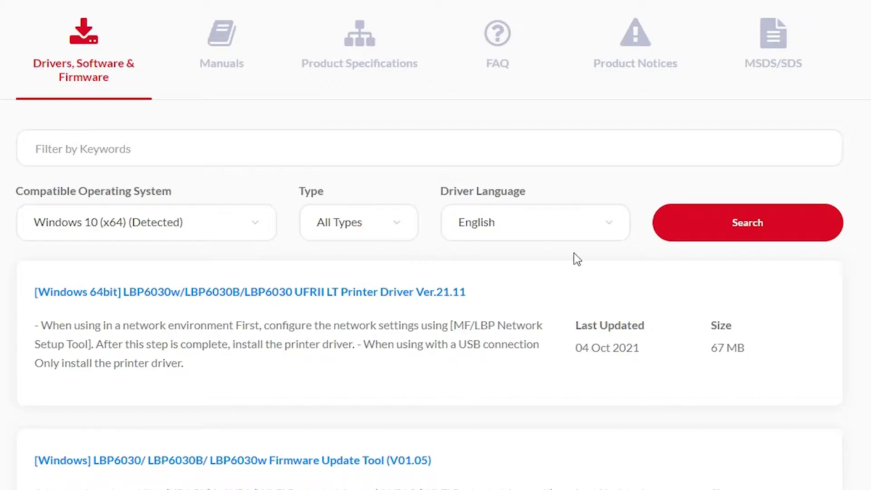
click(364, 229)
click(333, 344)
click(771, 221)
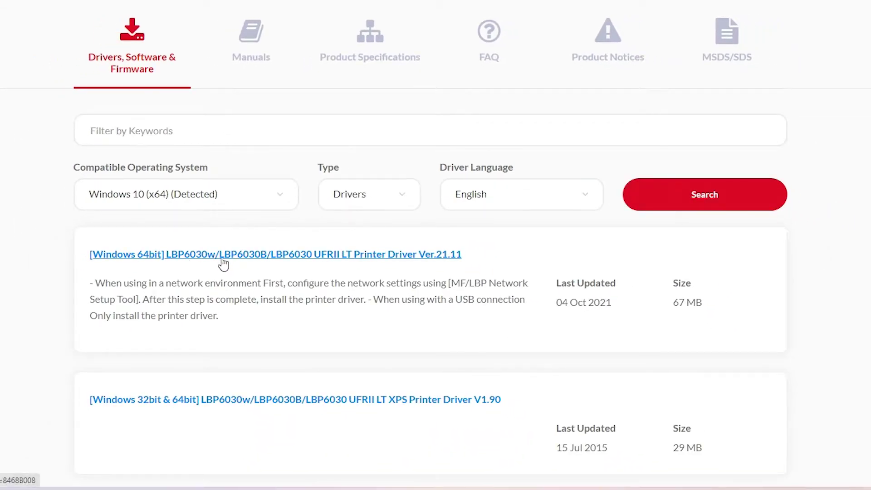
Step: Download the Windows 64-bit UFRII LT driver, accept the license agreement, and show all downloads
click(182, 263)
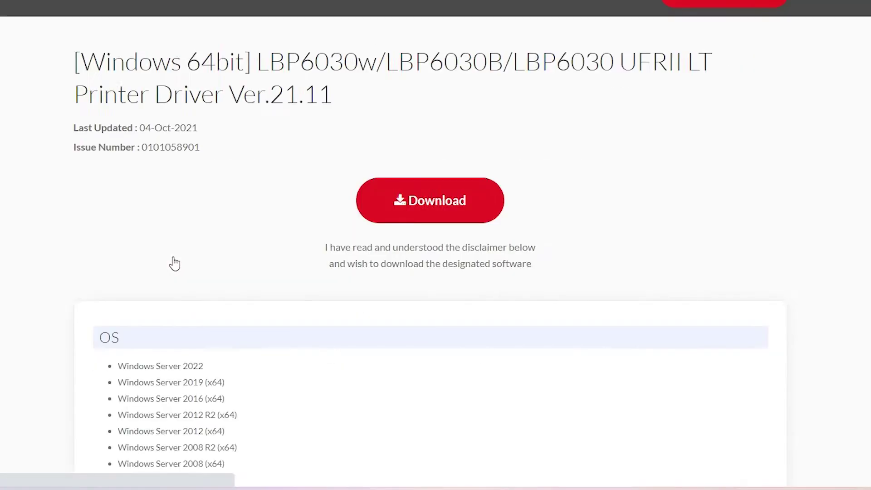
click(459, 199)
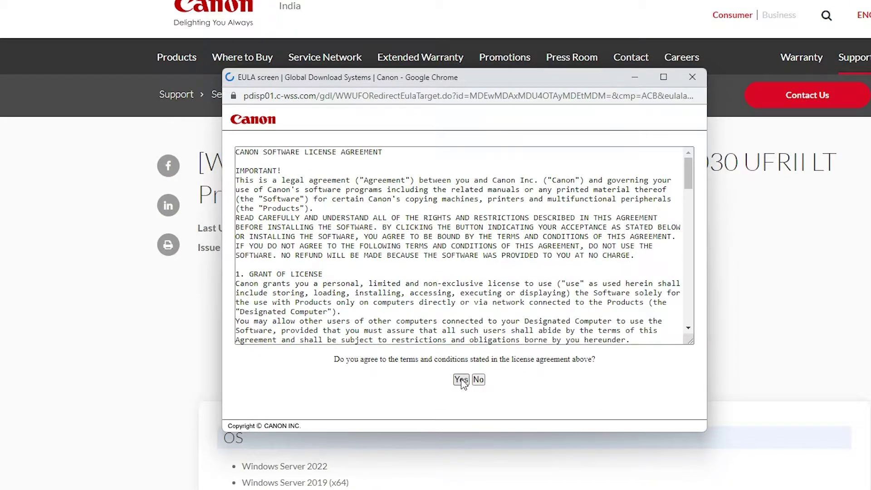
click(461, 380)
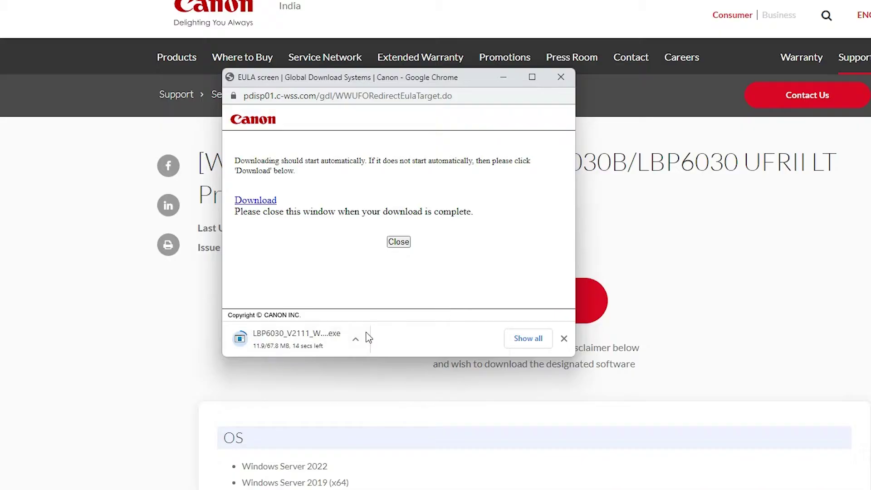
click(529, 343)
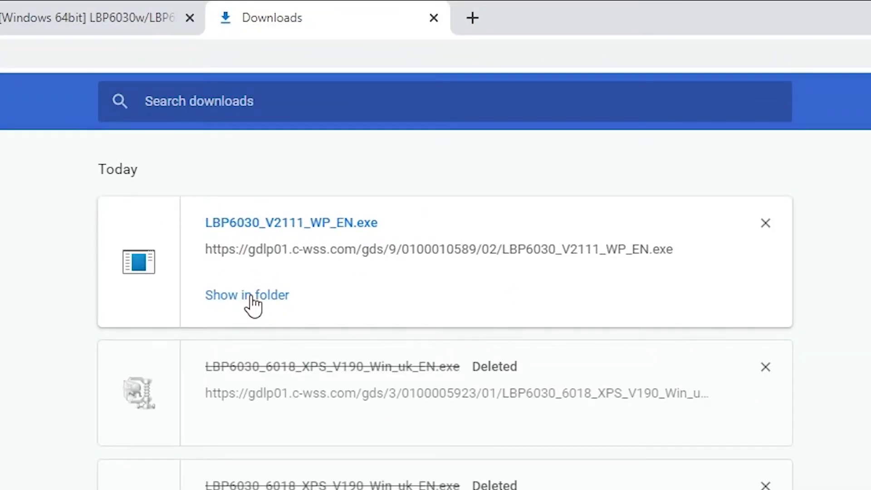
Step: Copy LBP6030_V2111_WP_EN.exe from the Downloads folder onto the desktop and close the leftover windows
click(252, 301)
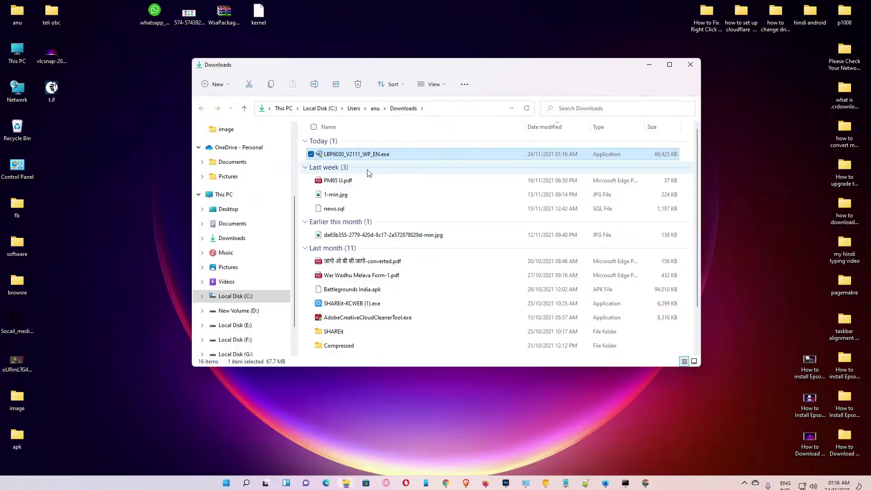
drag(357, 154, 152, 199)
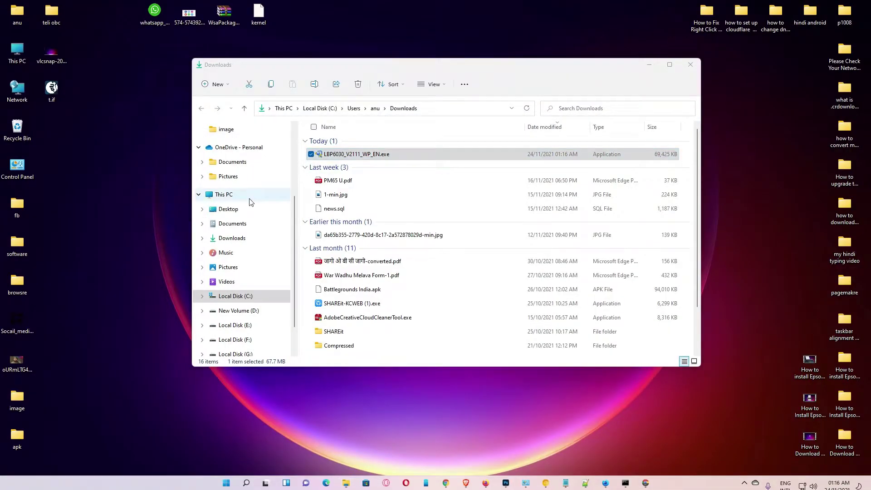
click(691, 68)
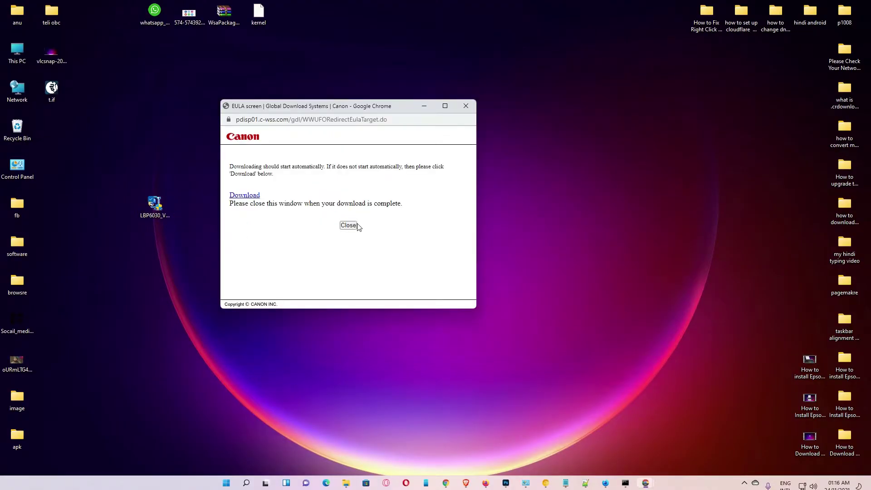
click(349, 225)
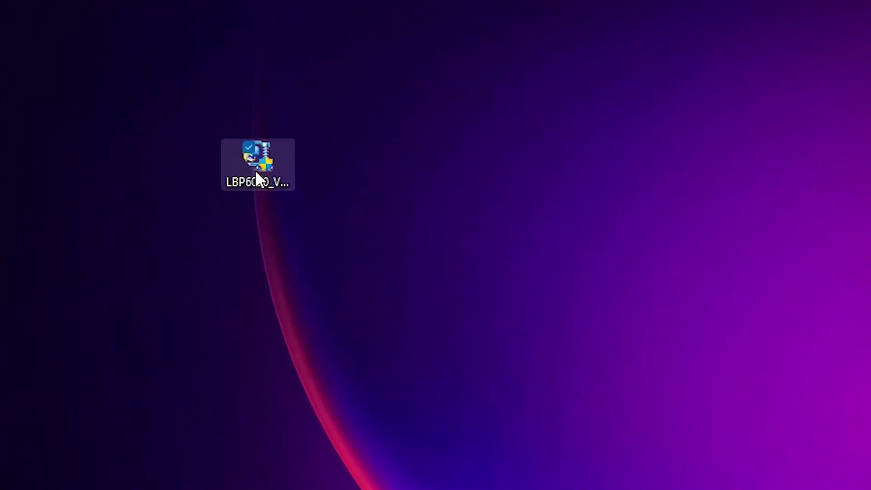
Step: Extract LBP6030_V2111_WP_EN.exe into a folder on the desktop using the default destination
right_click(256, 172)
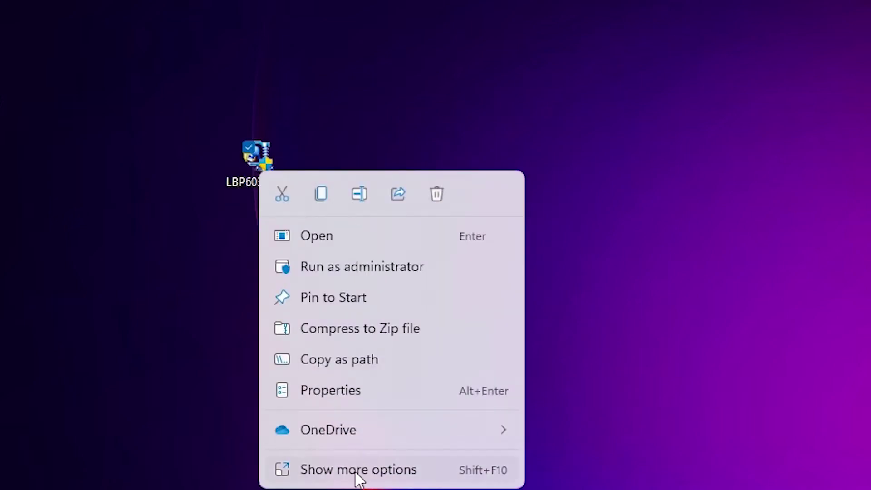
click(357, 473)
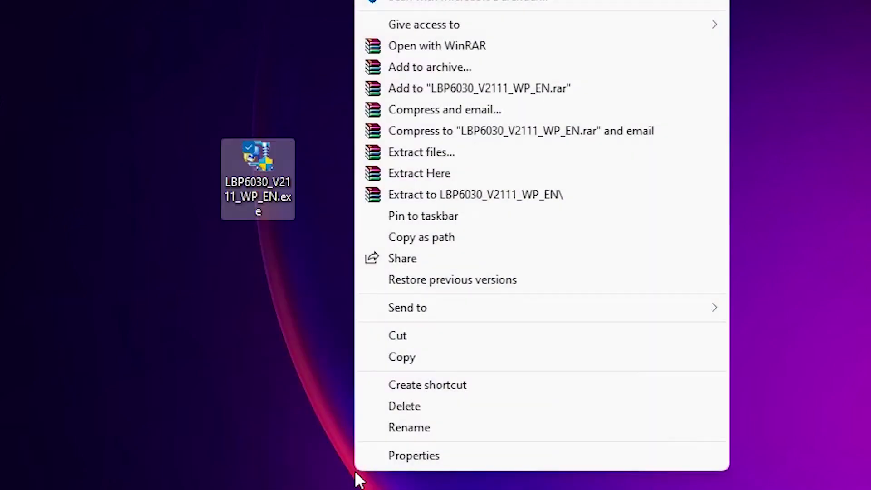
click(426, 154)
click(446, 461)
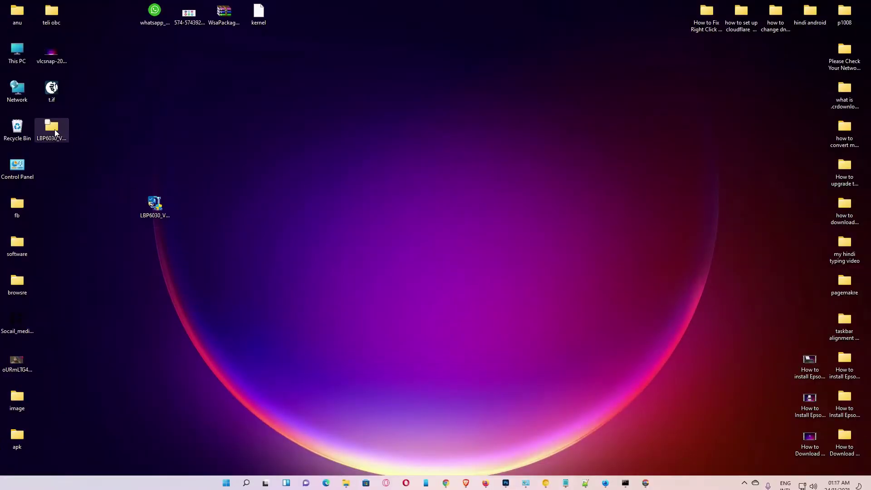
Step: Place the extracted folder below the installer, browse to UFRII\uk_eng\x64\Driver, then return to the desktop
drag(55, 130, 164, 244)
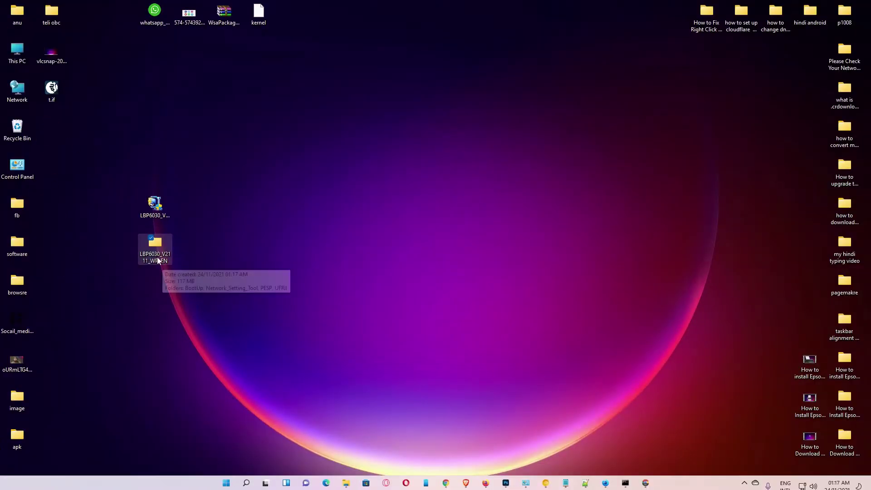
double_click(158, 257)
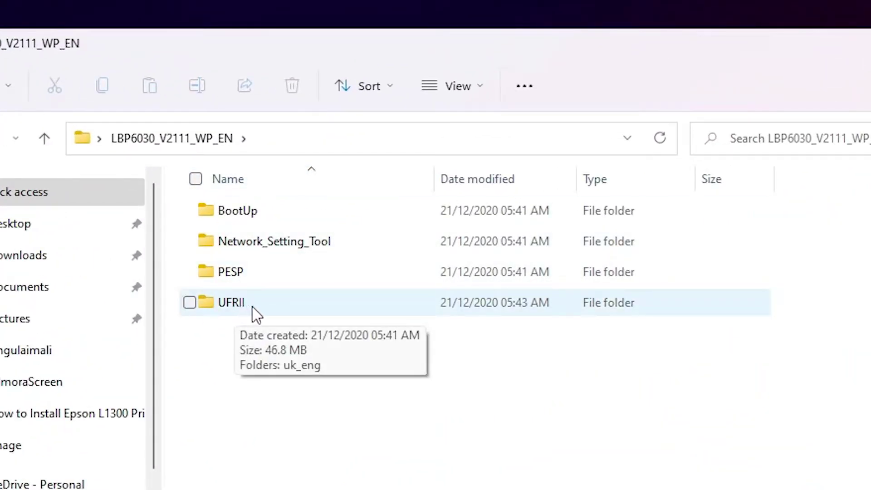
double_click(253, 312)
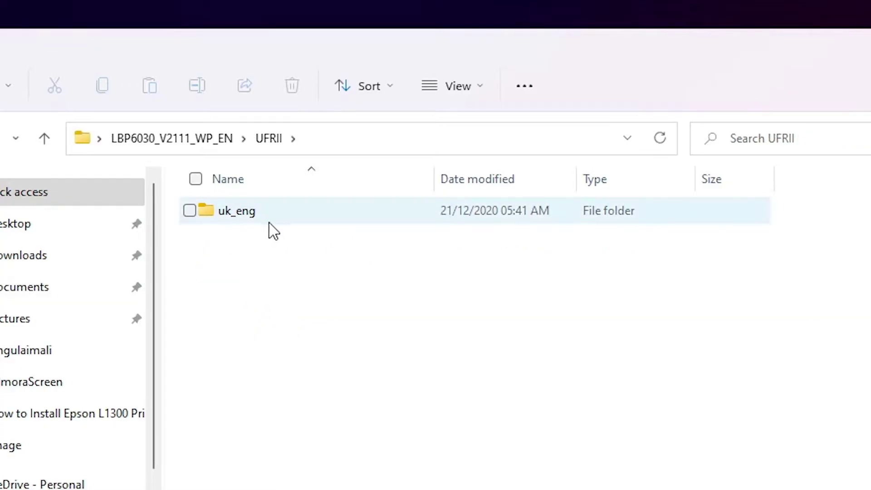
double_click(259, 226)
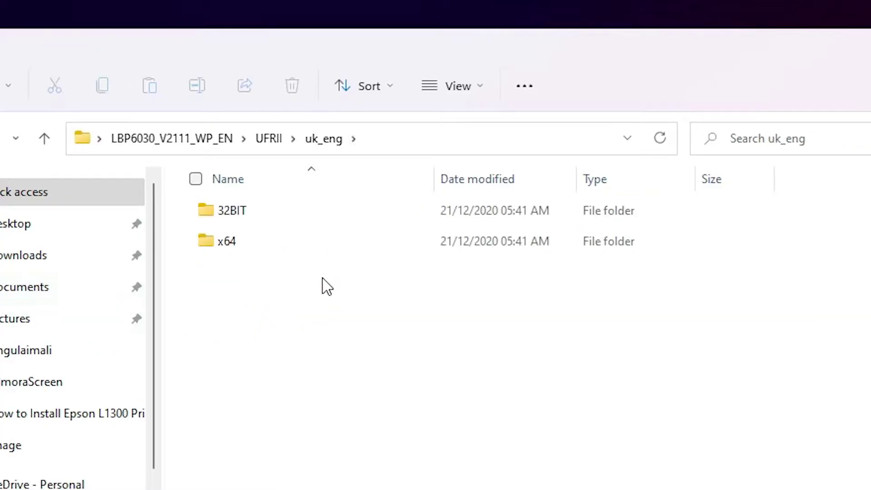
click(221, 253)
double_click(222, 253)
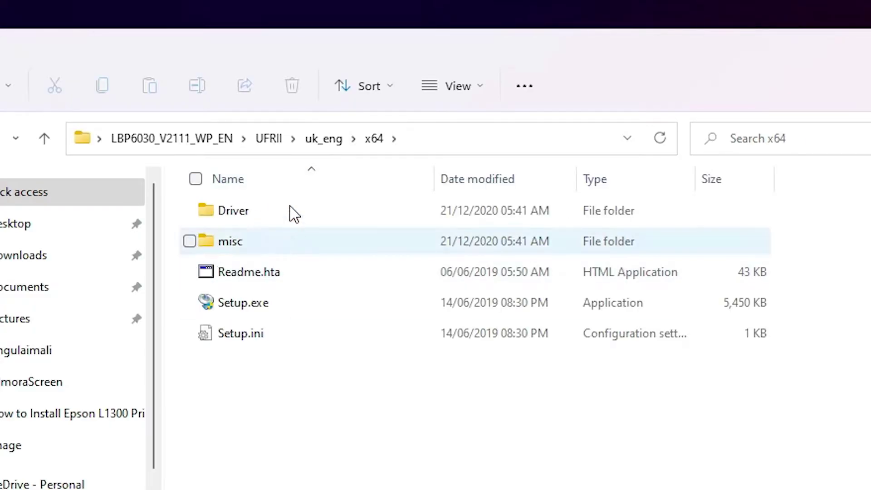
double_click(224, 206)
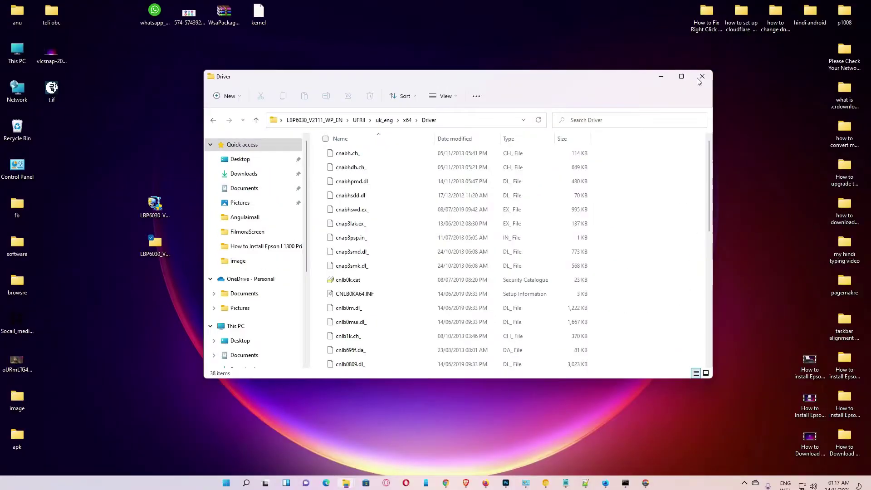
key(super+d)
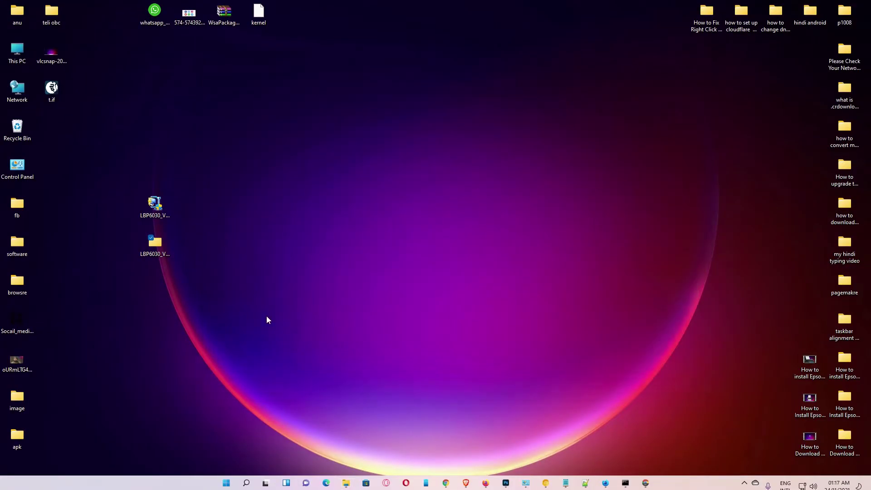
Step: Launch Control Panel via Start search 'co', go to Devices and Printers, and choose Add a printer
click(229, 484)
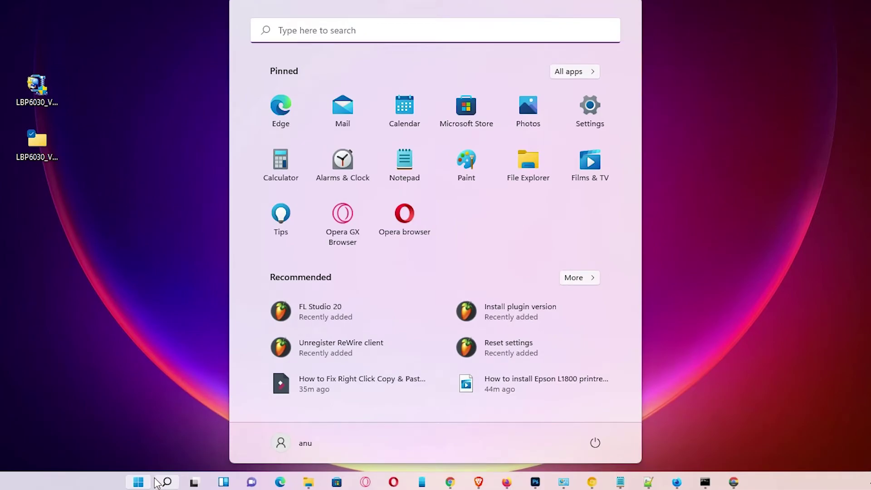
text(co)
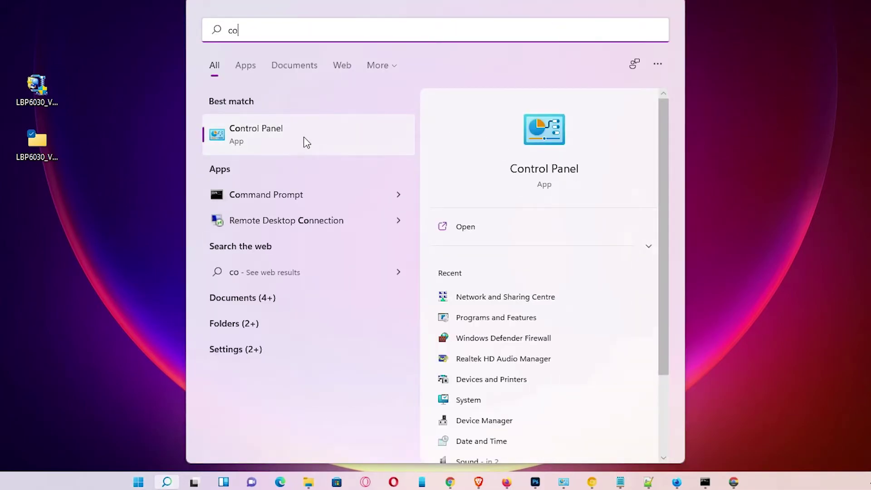
click(307, 142)
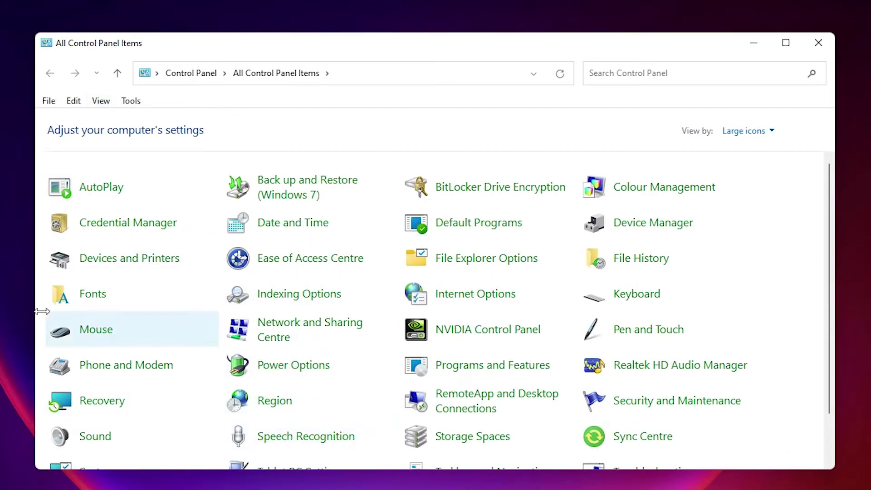
click(125, 262)
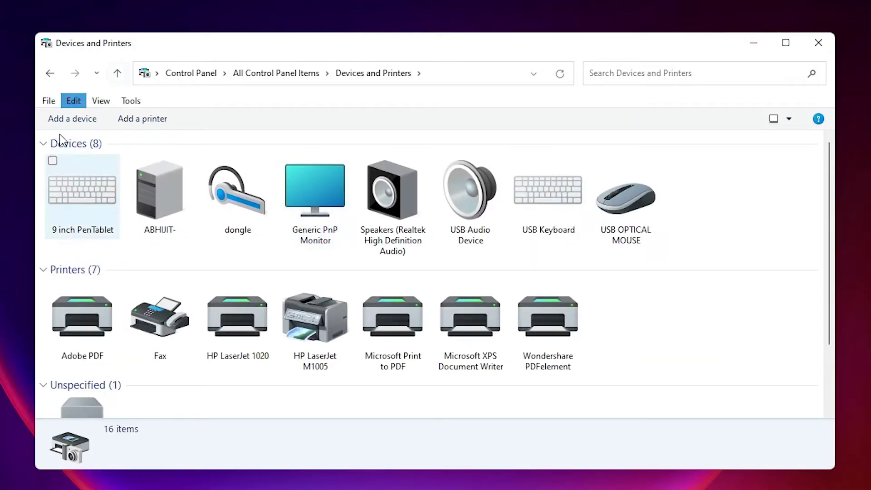
click(160, 121)
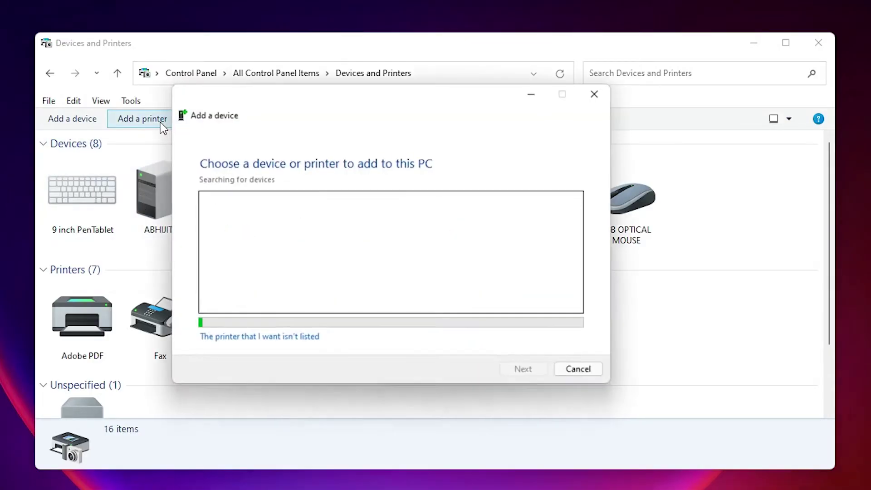
Step: Mark the printer as not listed and select adding a local printer with manual settings
click(759, 49)
click(754, 43)
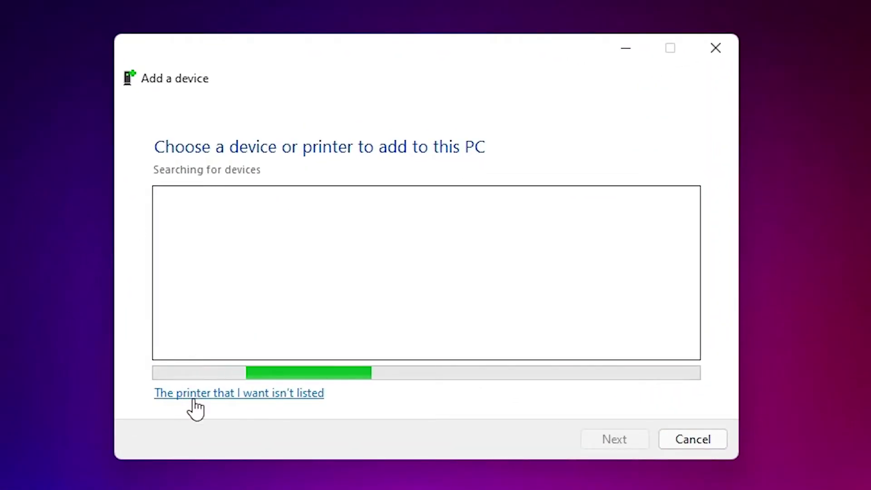
click(277, 396)
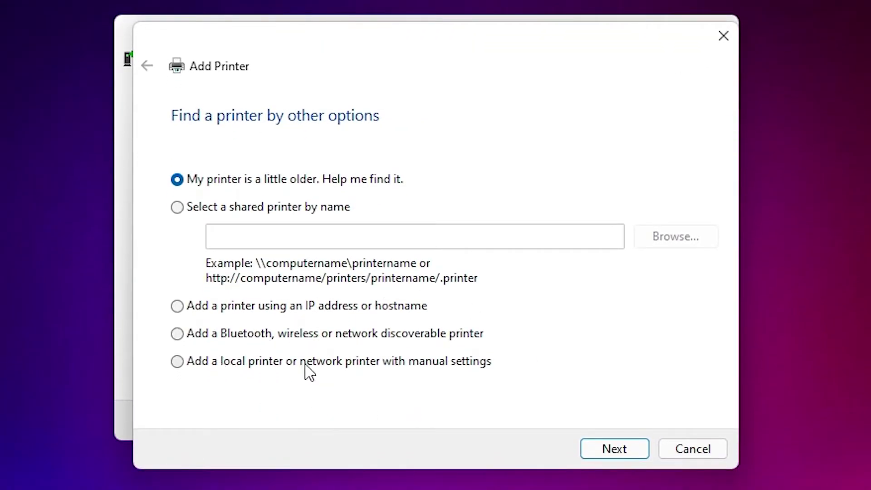
click(439, 366)
click(615, 451)
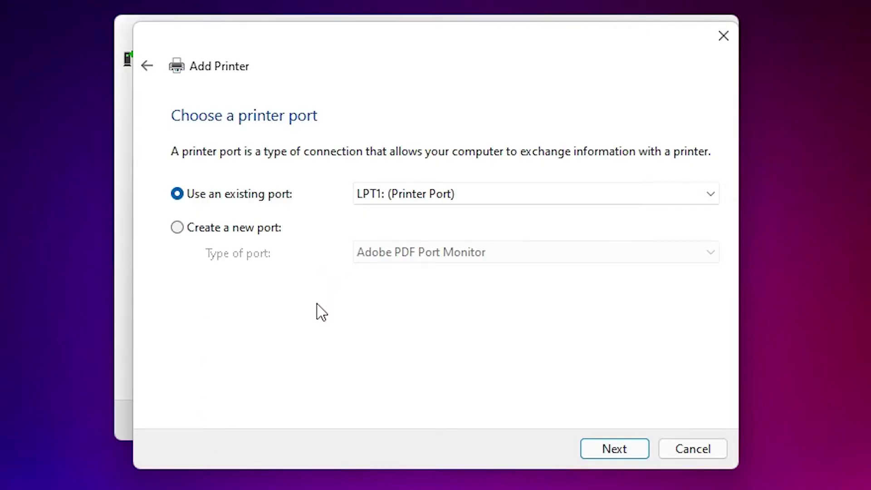
Step: Select the existing port USB001 (Virtual printer port for USB) and continue
click(436, 194)
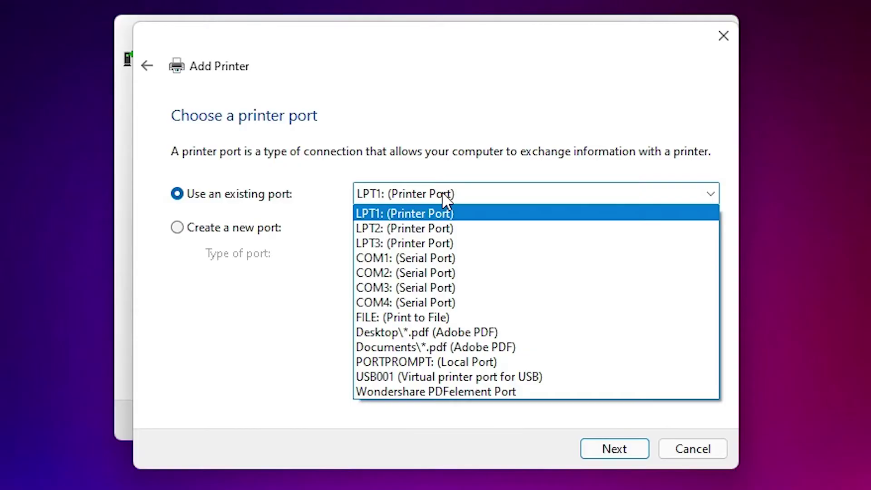
click(419, 378)
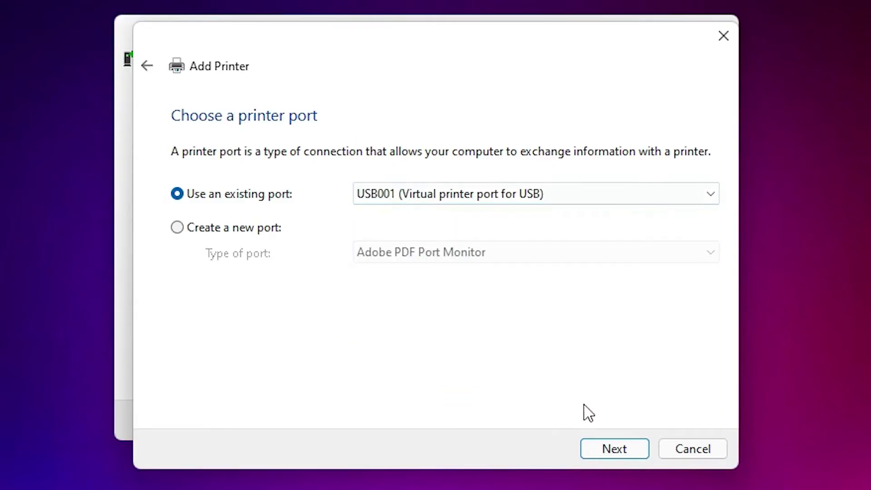
click(610, 450)
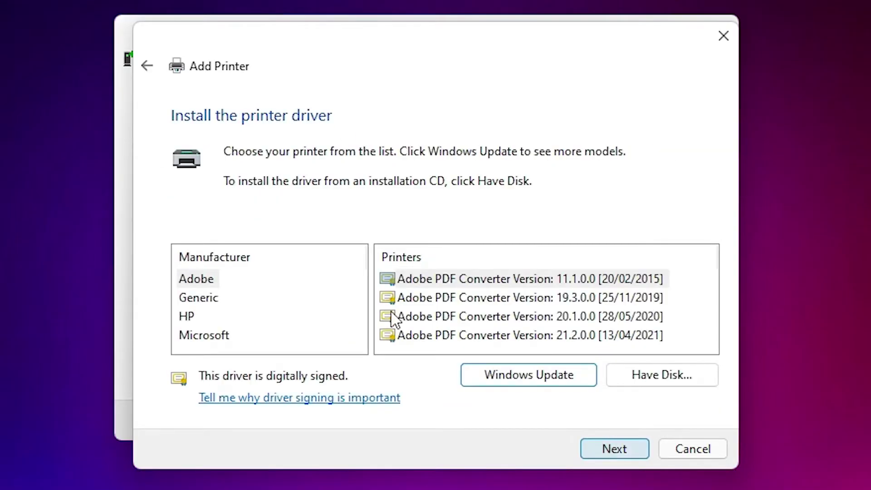
Step: Choose Have Disk, browse to the Desktop, and enter the LBP6030_V2111_WP_EN folder
click(662, 375)
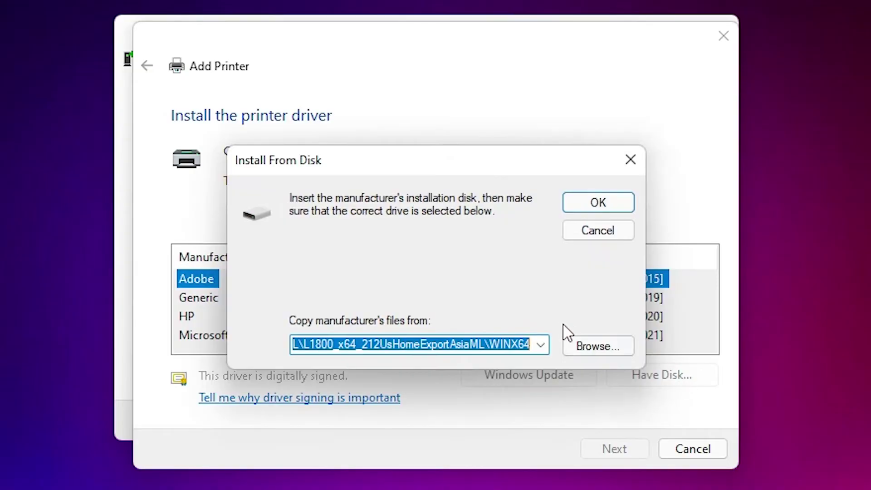
click(585, 349)
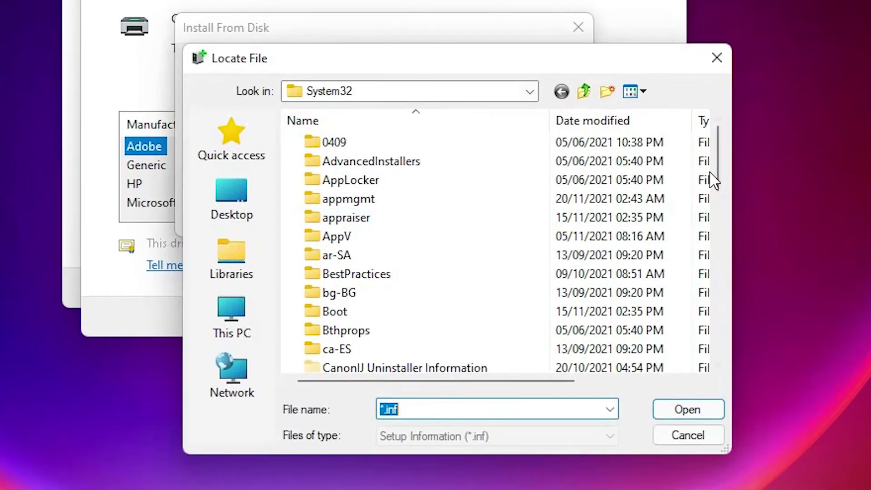
click(236, 189)
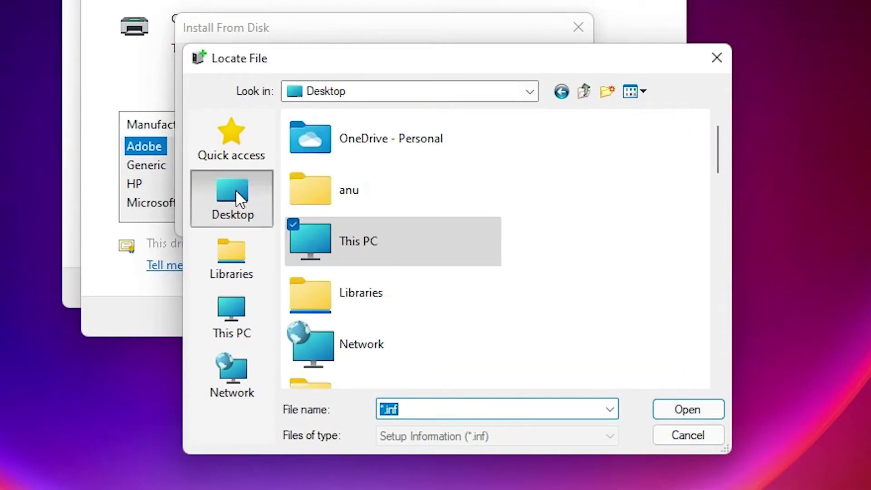
click(447, 252)
key(l)
key(b)
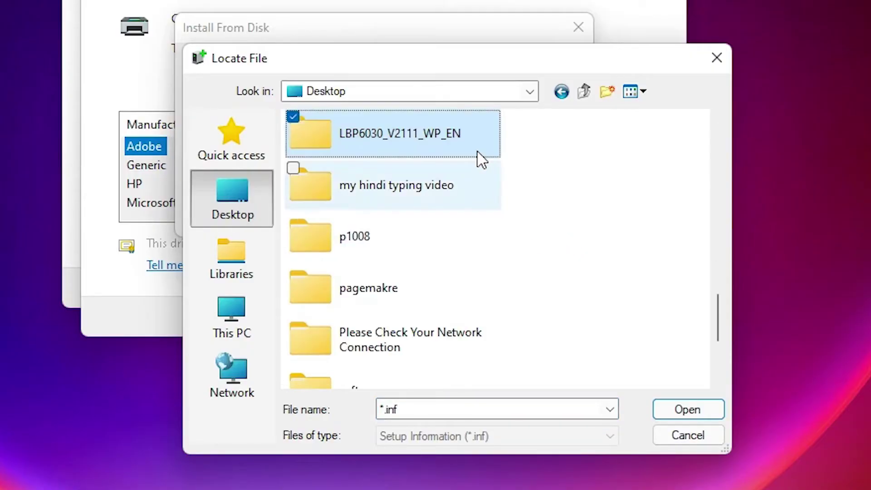
double_click(403, 146)
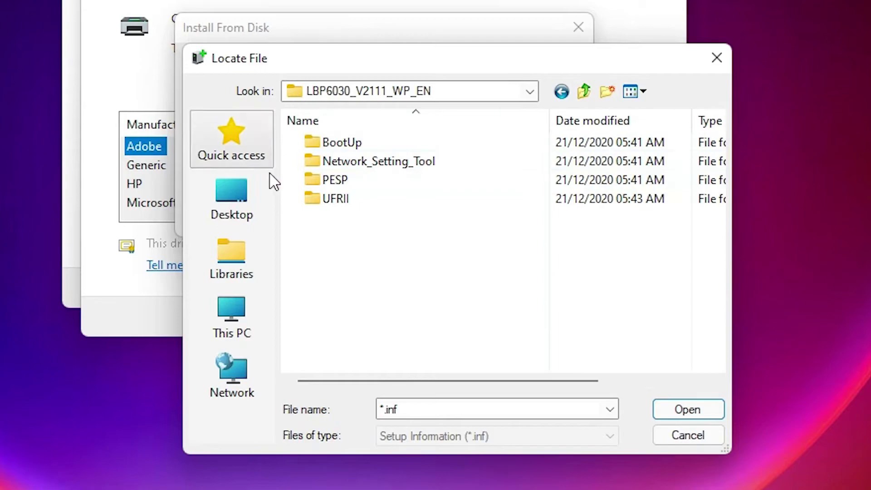
Step: Navigate to UFRII\uk_eng\x64\Driver and select CNLB0KA64.INF as the driver file
double_click(336, 199)
click(356, 151)
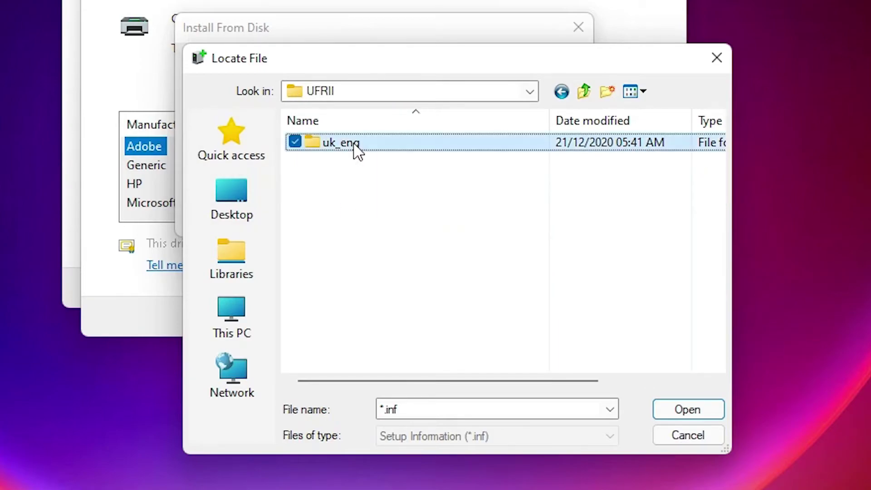
double_click(357, 151)
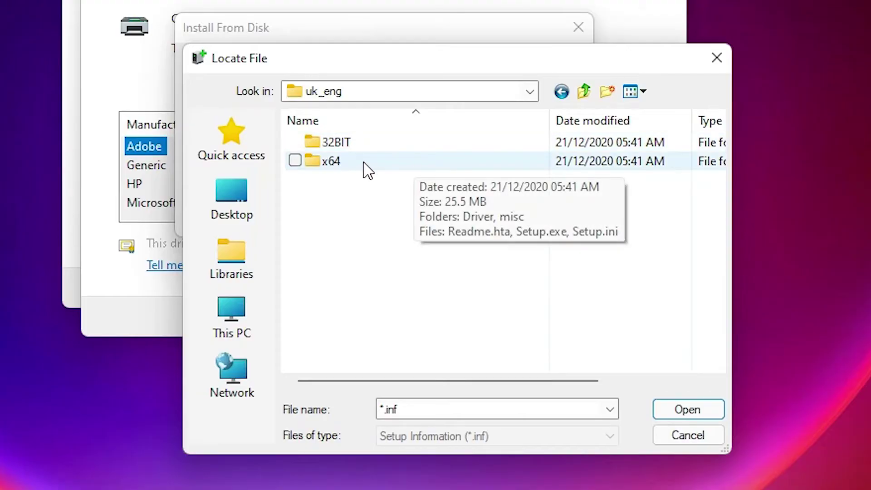
double_click(337, 164)
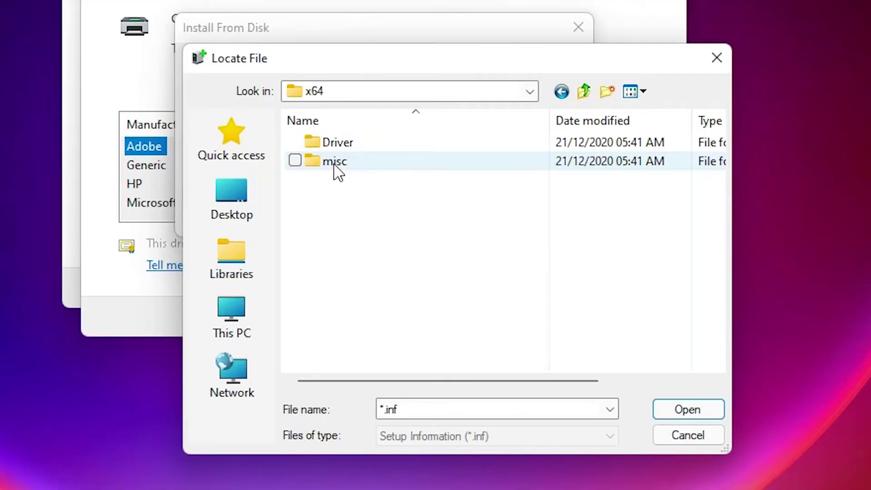
double_click(360, 148)
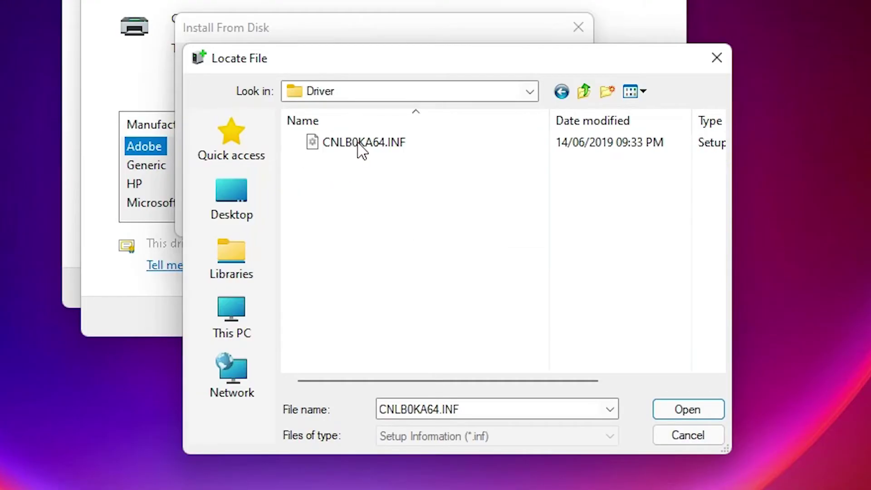
click(388, 142)
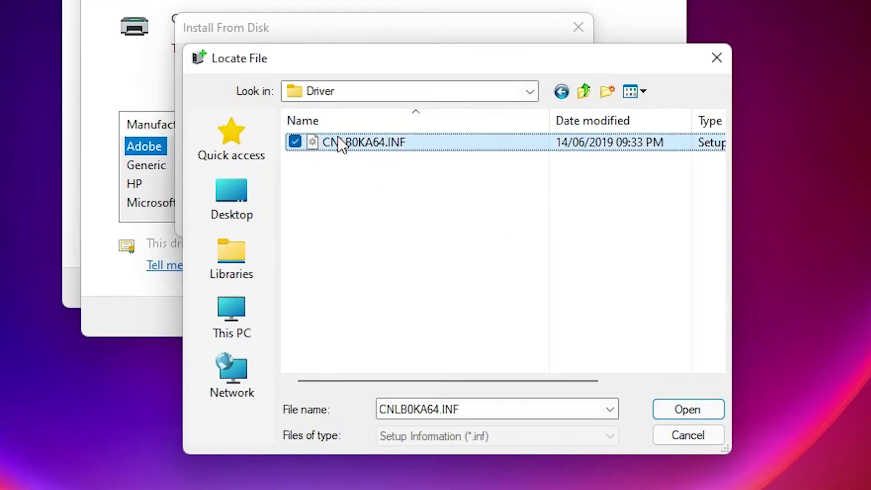
click(682, 413)
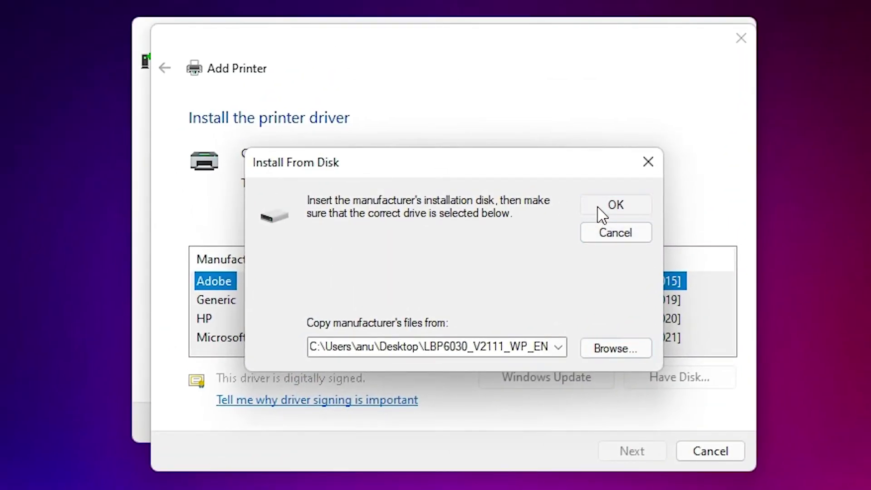
Step: Install the Canon LBP6030/6040/6018L driver with its default name and set the printer to not be shared
click(615, 205)
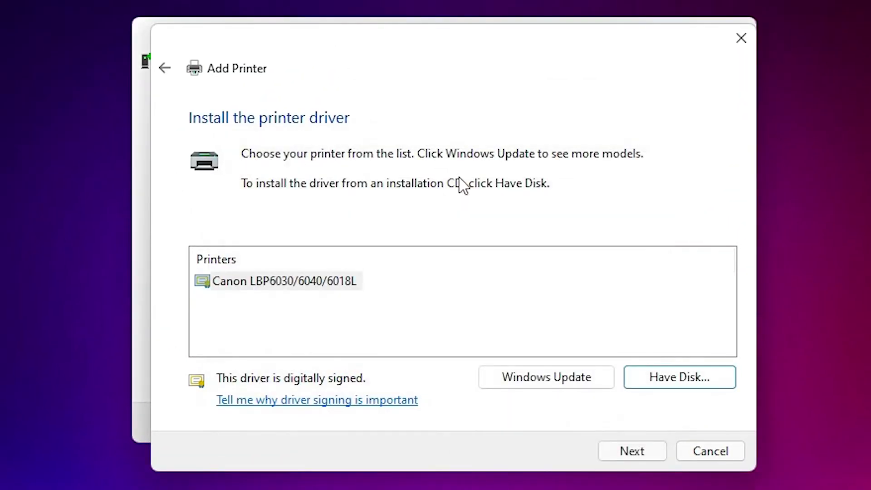
click(267, 288)
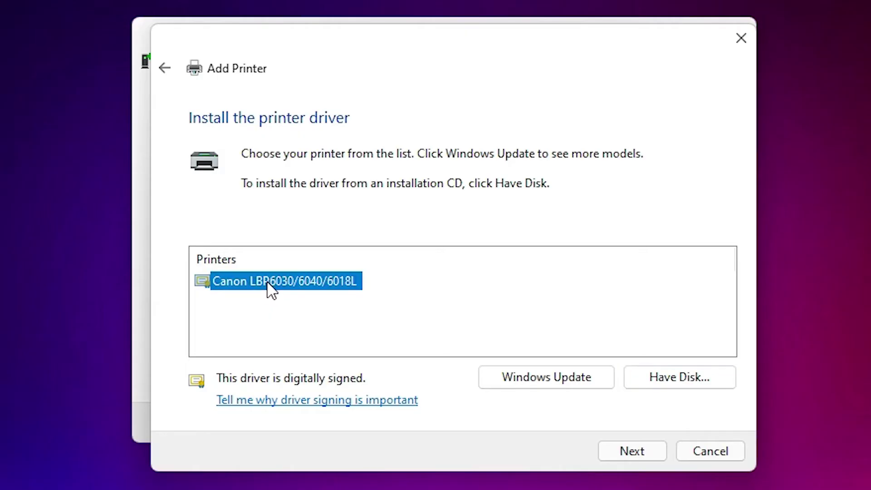
click(631, 451)
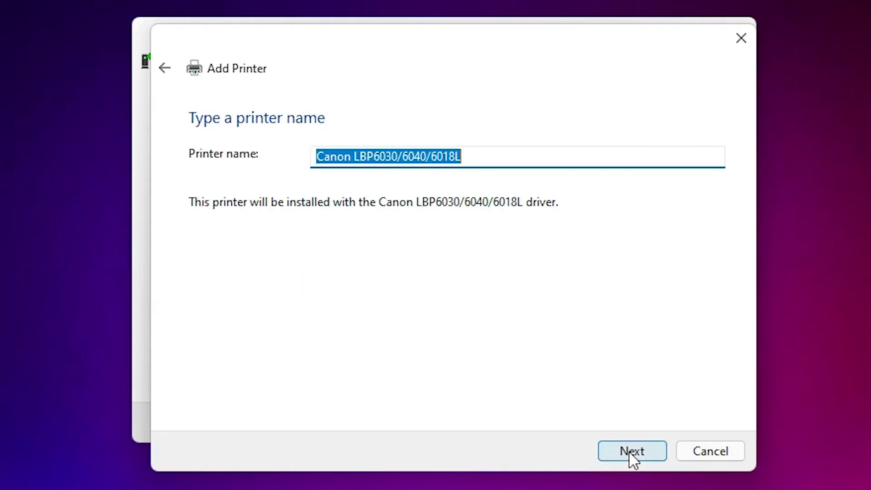
click(402, 156)
click(639, 452)
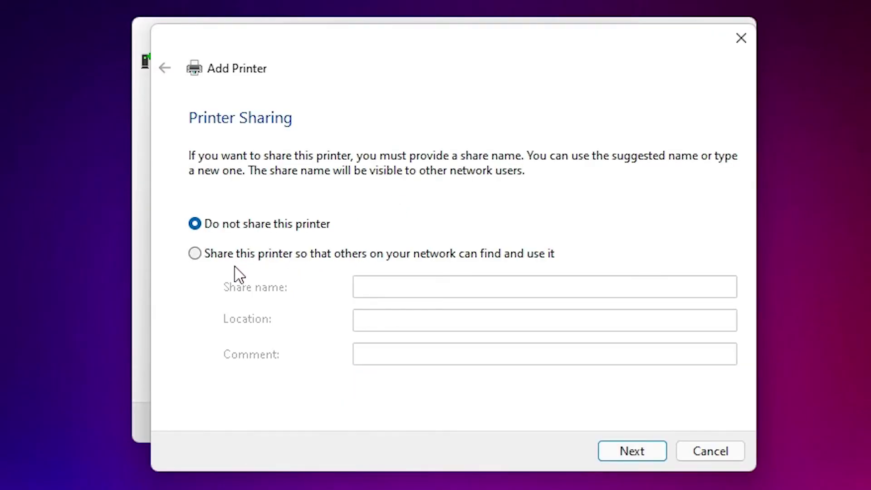
click(251, 261)
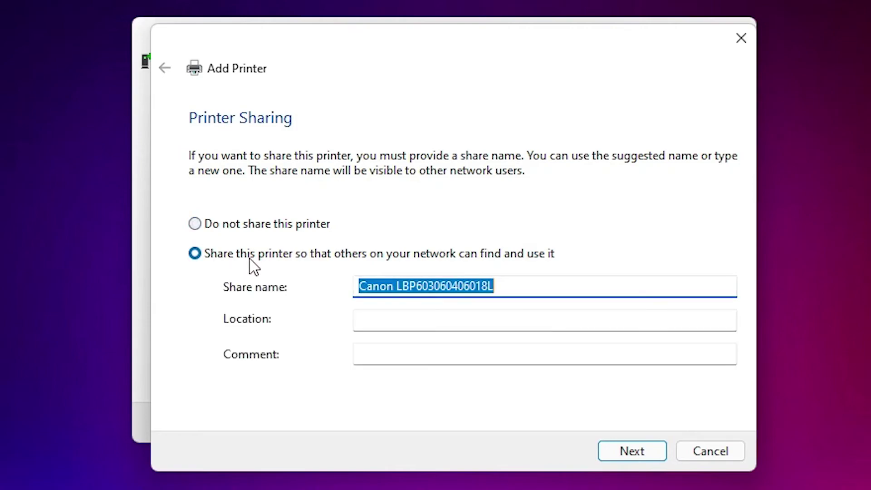
click(239, 234)
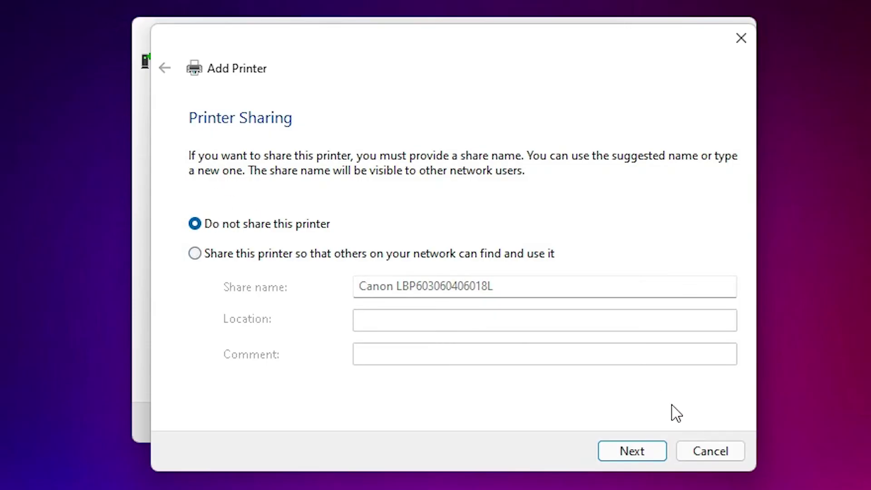
Step: Complete and close the wizard, then return to Devices and Printers to see the Canon LBP6030/6040/6018L listed
click(659, 454)
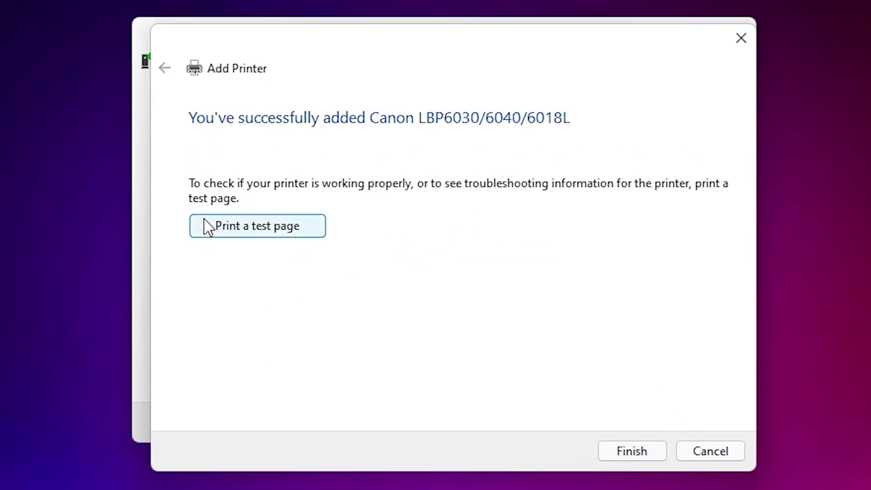
click(632, 452)
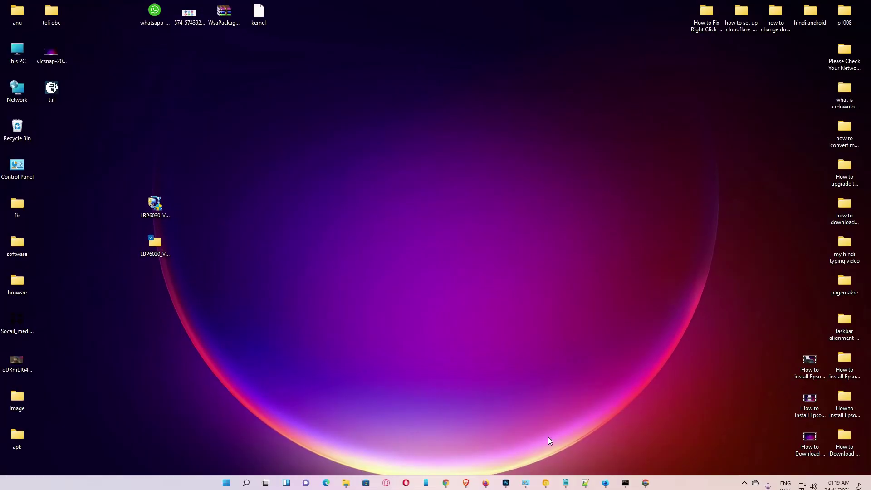
mouse_move(525, 483)
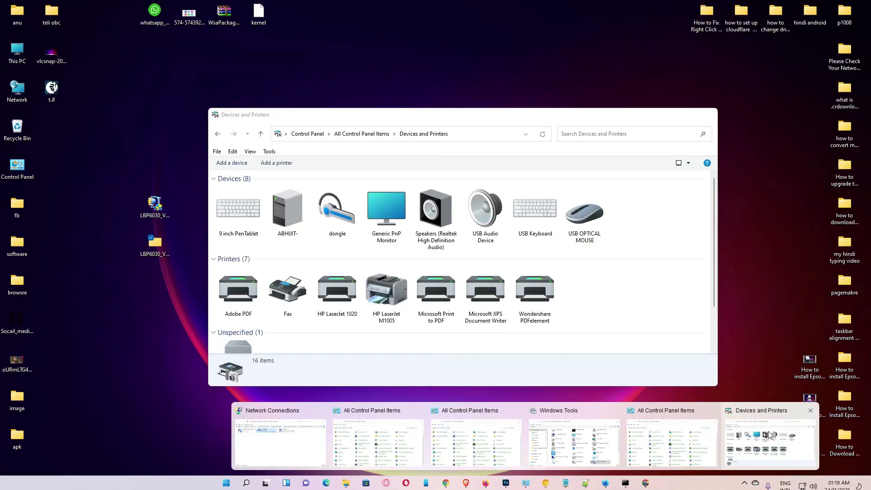
click(771, 435)
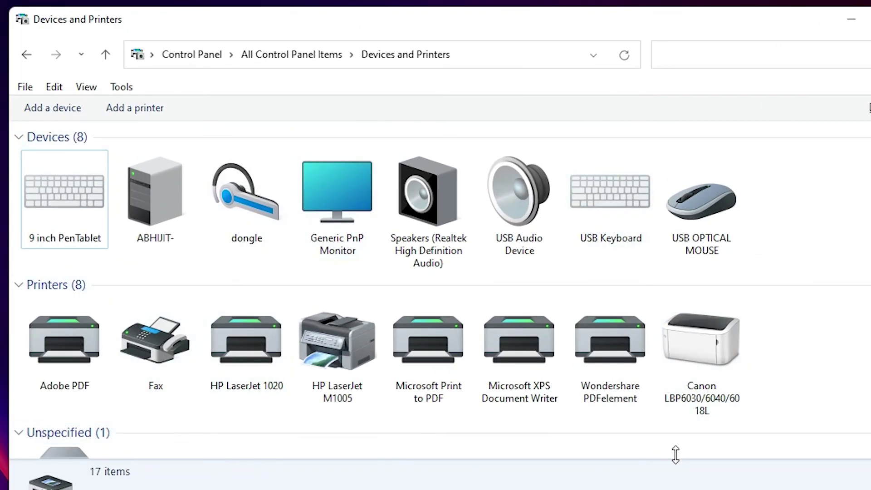